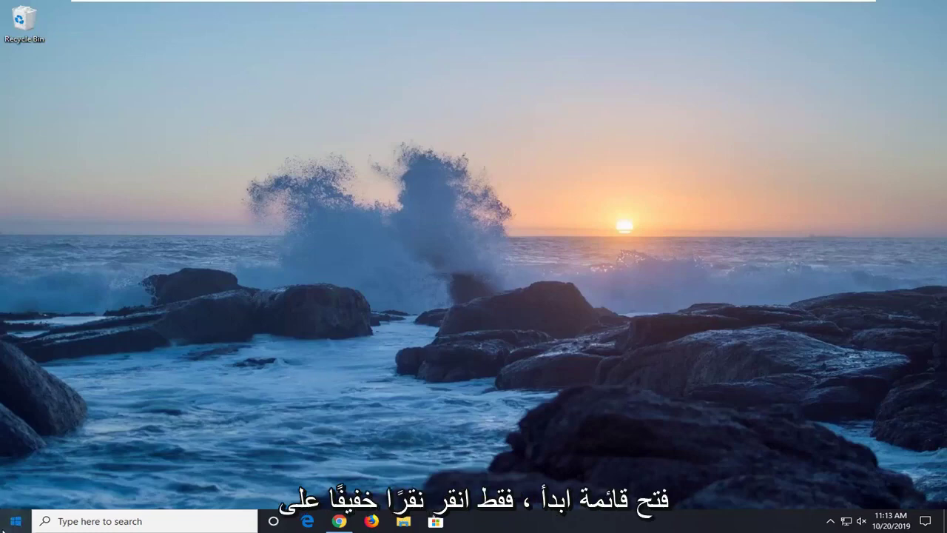
Launch the Services app from a Start menu search for 'services'
{"action": "left_click", "coordinate": [3, 528]}
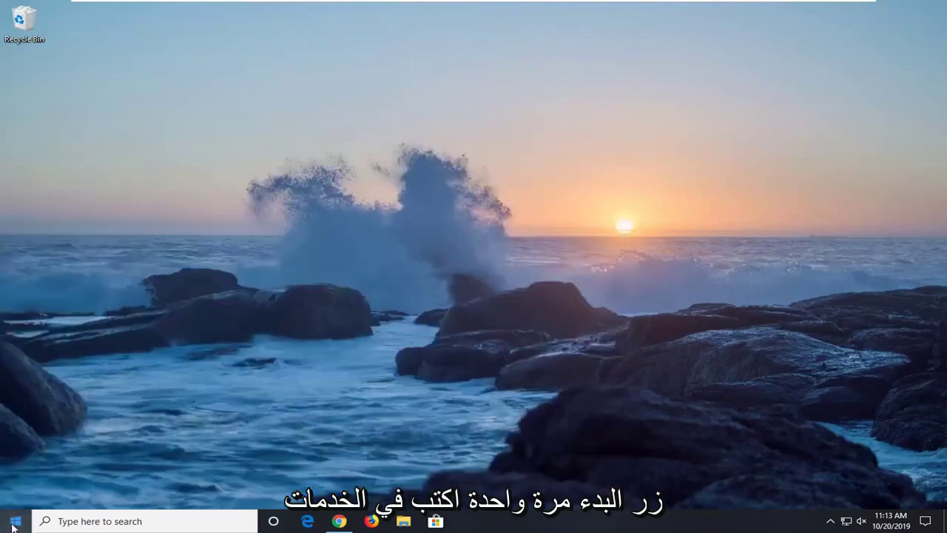
{"action": "left_click", "coordinate": [13, 527]}
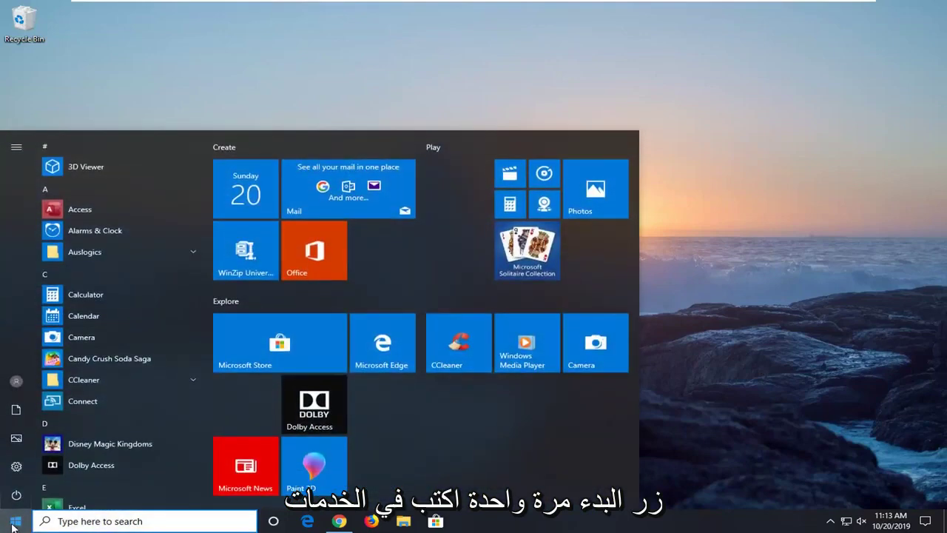
{"action": "type", "text": "services"}
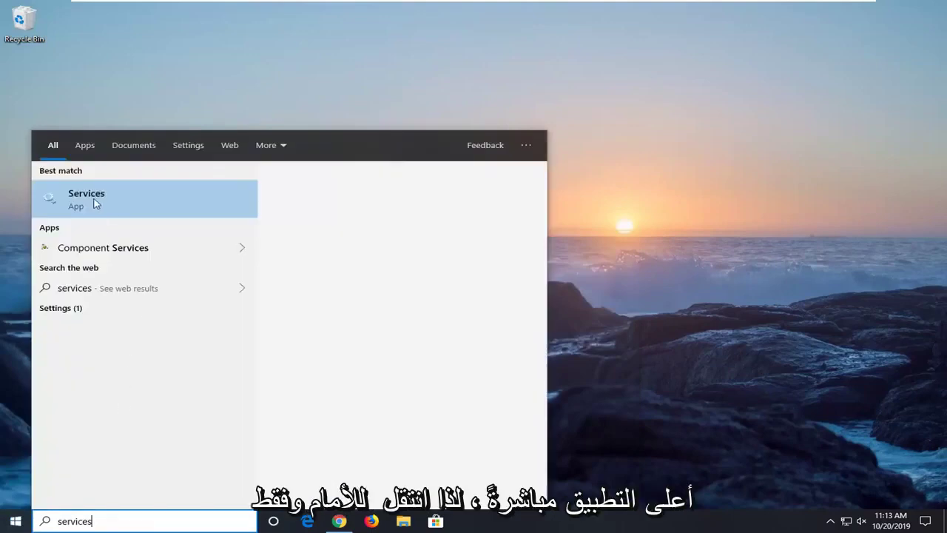
{"action": "left_click", "coordinate": [94, 203]}
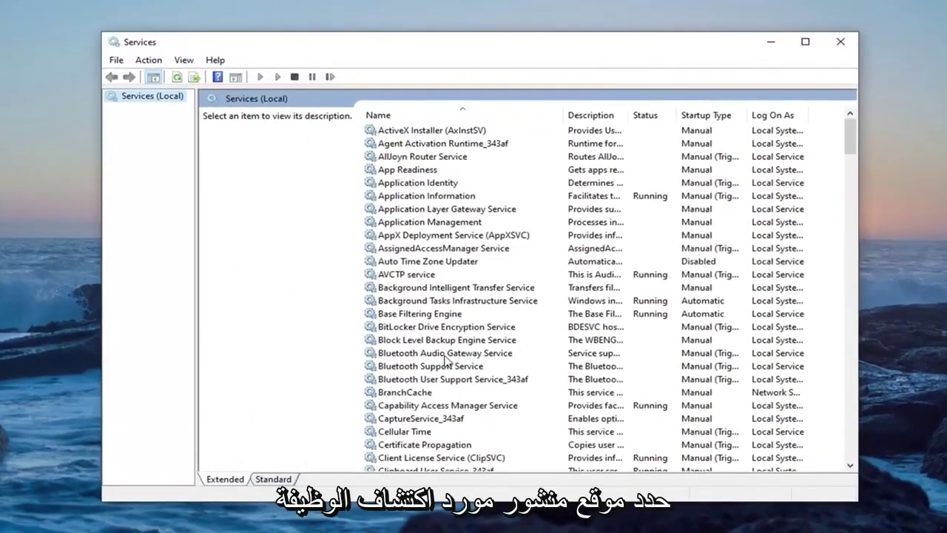
Scroll the service list to Function Discovery Resource Publication and select it
{"action": "left_click", "coordinate": [446, 343]}
{"action": "scroll", "coordinate": [438, 374], "scroll_direction": "down", "scroll_amount": 18}
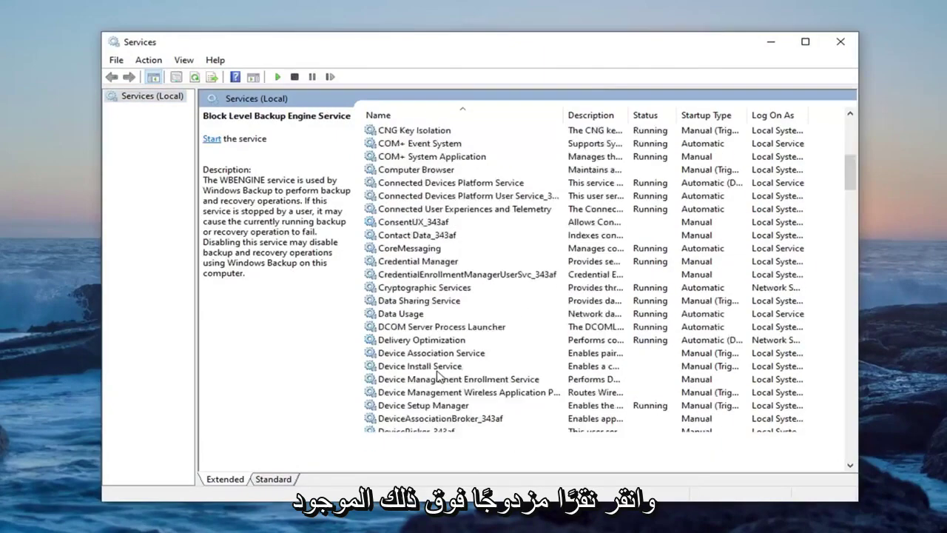
{"action": "left_click", "coordinate": [435, 380]}
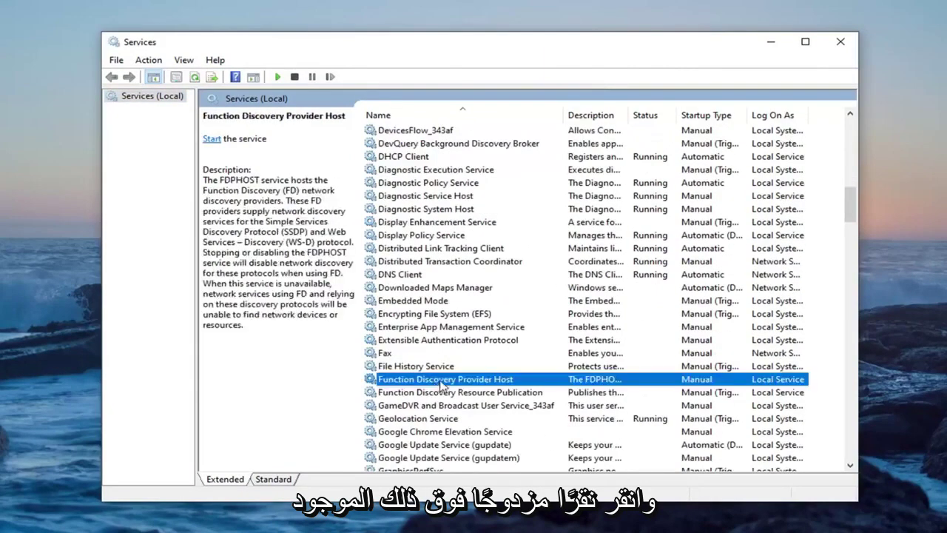
{"action": "left_click", "coordinate": [439, 393]}
Set Function Discovery Resource Publication's startup type to Automatic, start it, and apply
{"action": "double_click", "coordinate": [425, 394]}
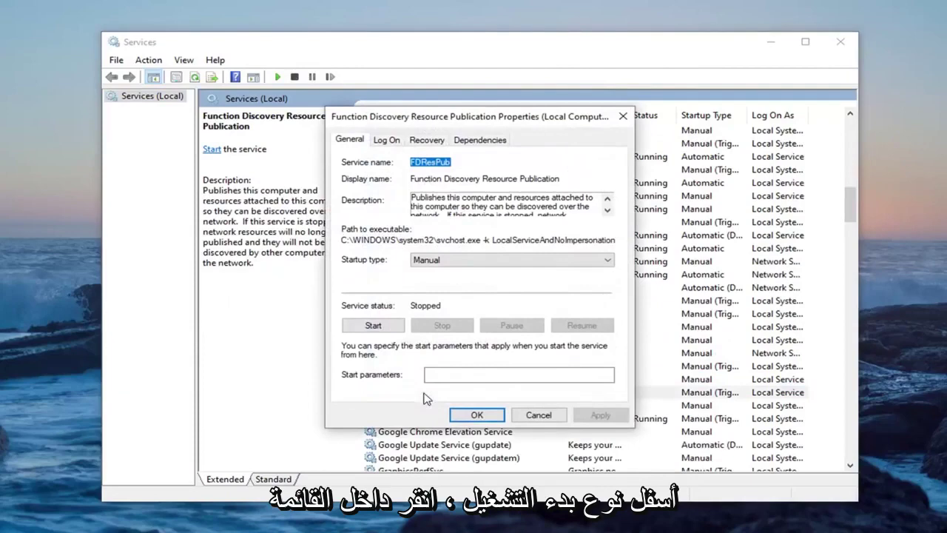
{"action": "left_click", "coordinate": [453, 264]}
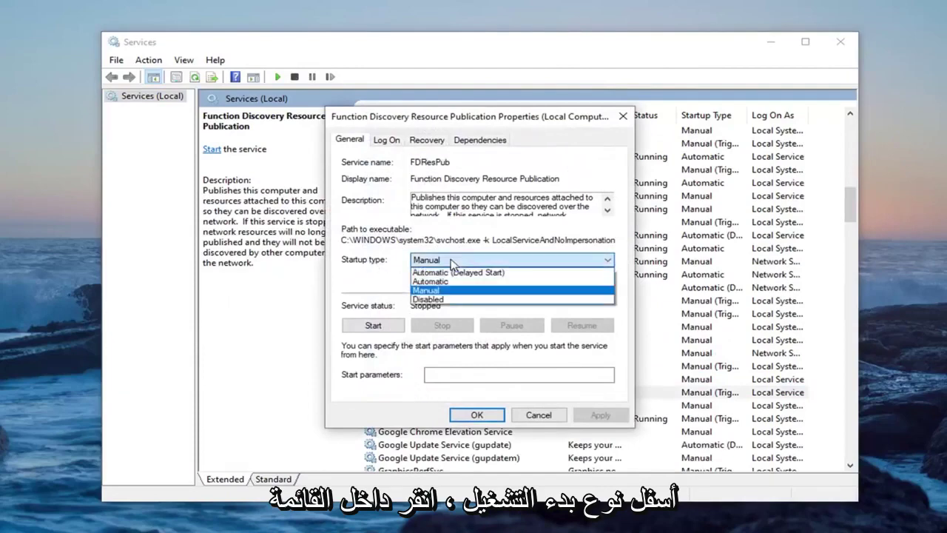
{"action": "left_click", "coordinate": [434, 280]}
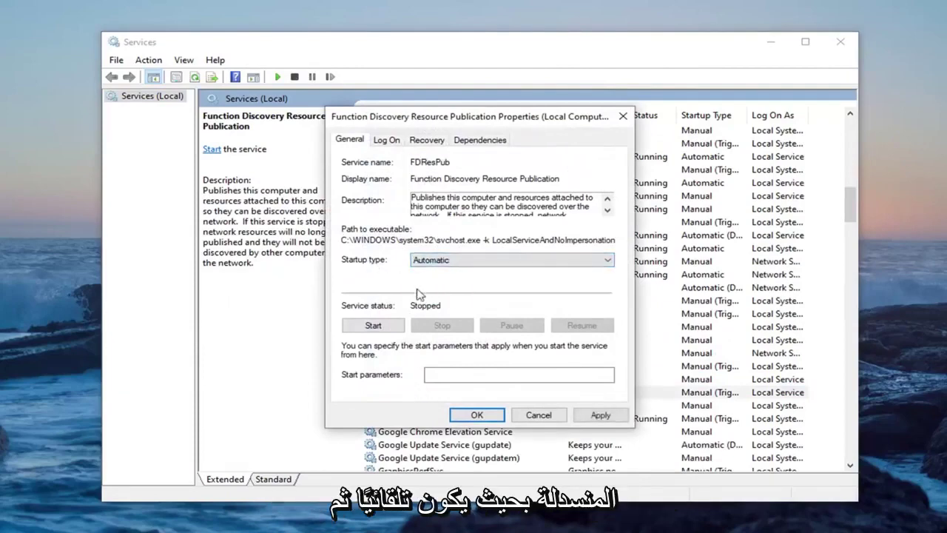
{"action": "left_click", "coordinate": [368, 327]}
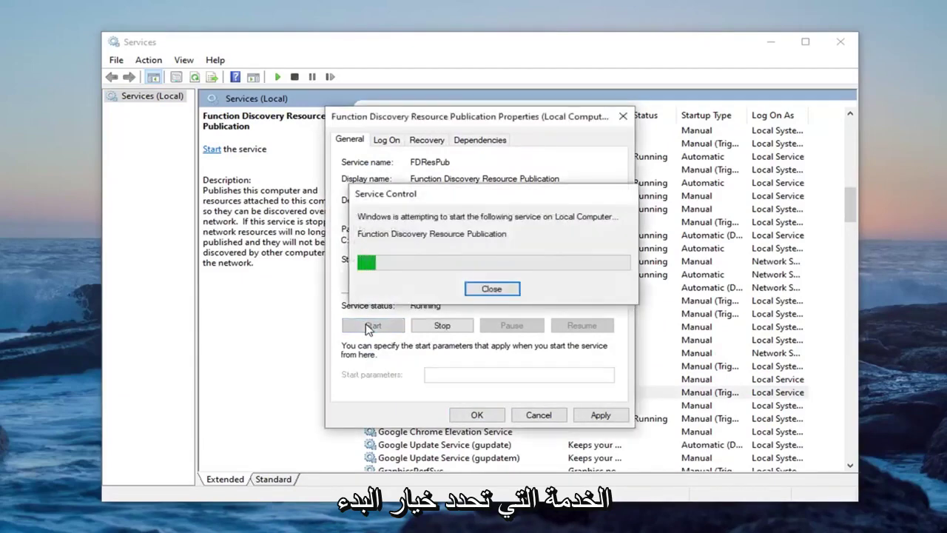
{"action": "left_click", "coordinate": [600, 415]}
{"action": "left_click", "coordinate": [477, 415]}
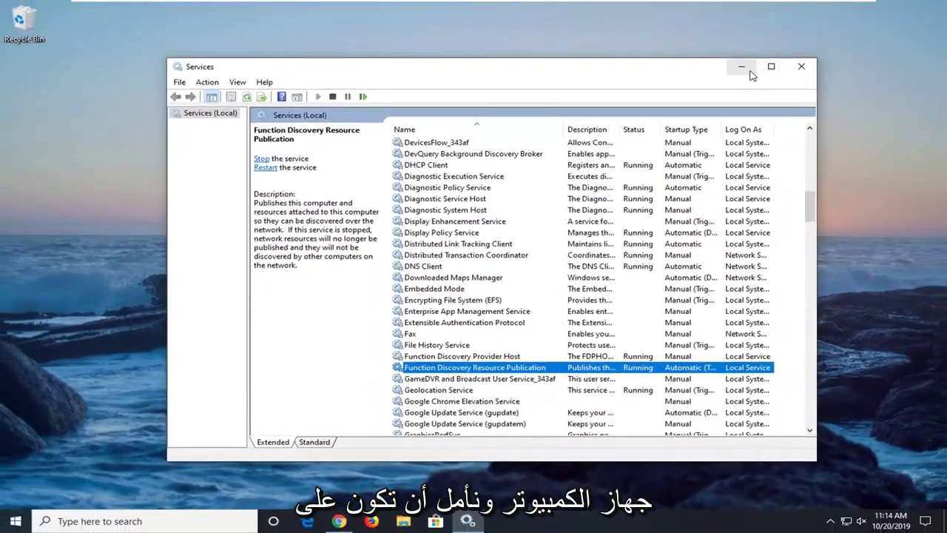
Check that the service's Log On account is Local Service, then close Services
{"action": "left_click", "coordinate": [746, 63]}
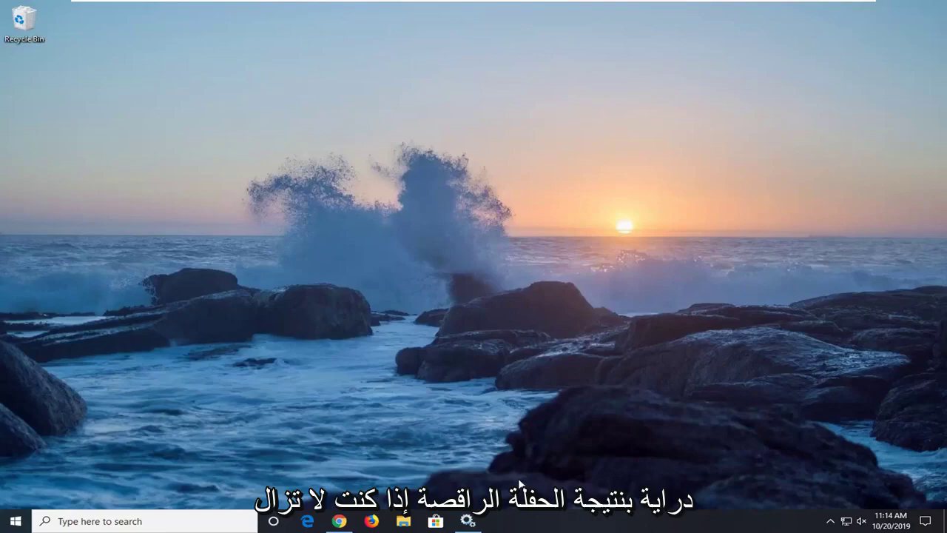
{"action": "left_click", "coordinate": [468, 523]}
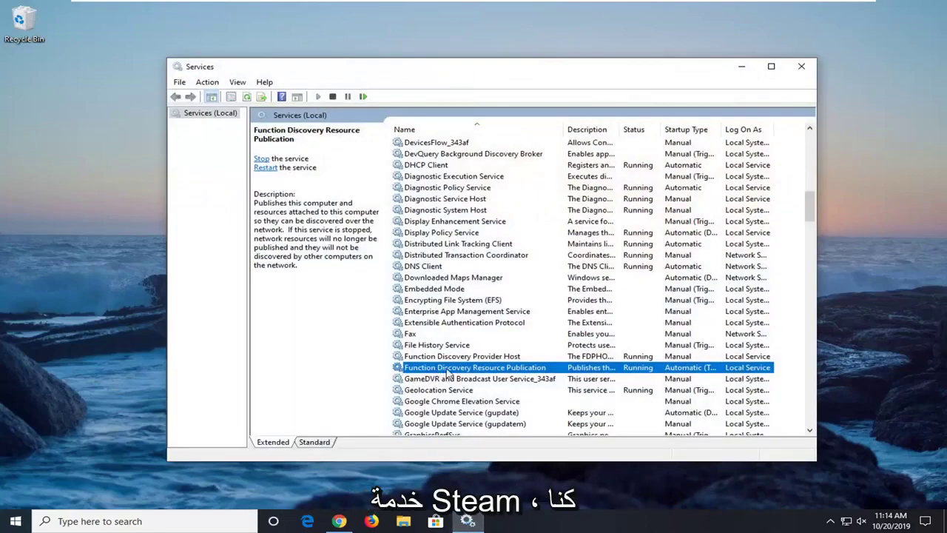
{"action": "double_click", "coordinate": [484, 370]}
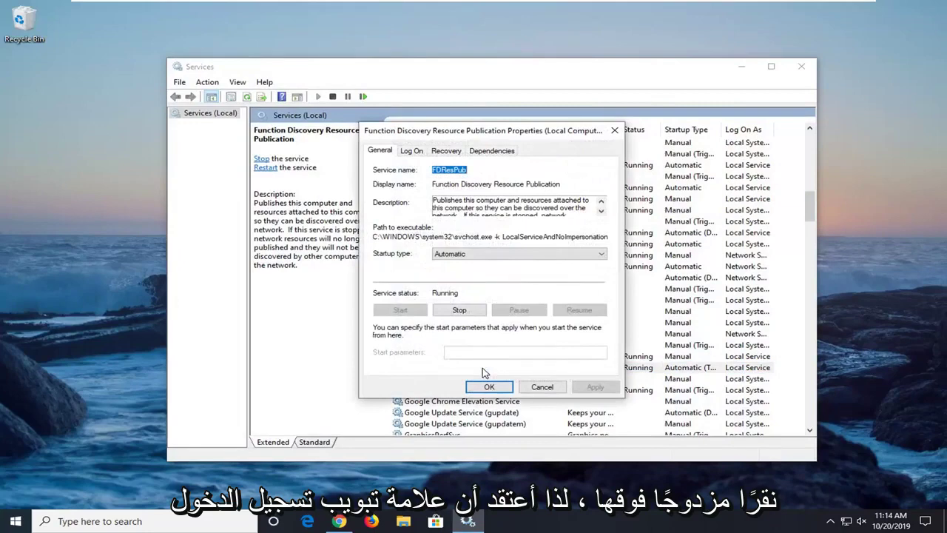
{"action": "left_click", "coordinate": [413, 151]}
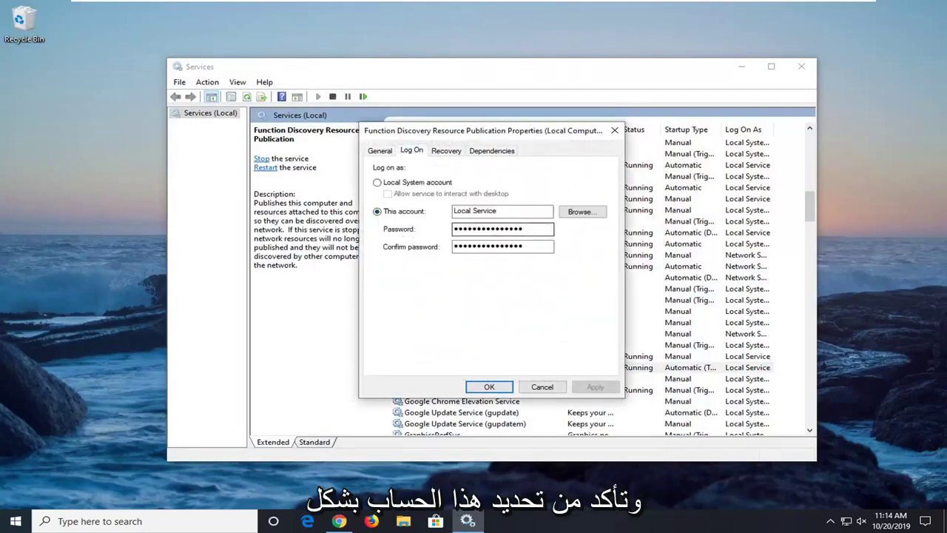
{"action": "left_click", "coordinate": [489, 385]}
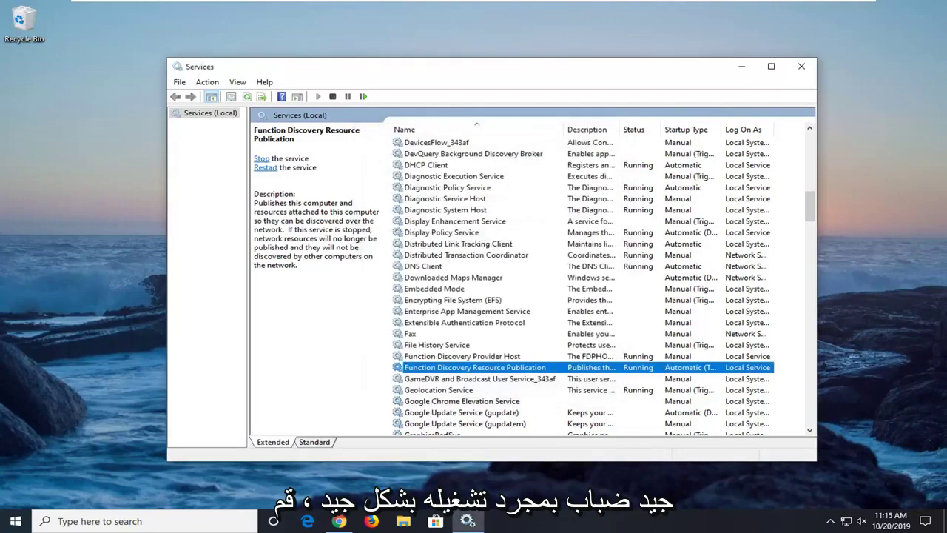
{"action": "left_click", "coordinate": [801, 67]}
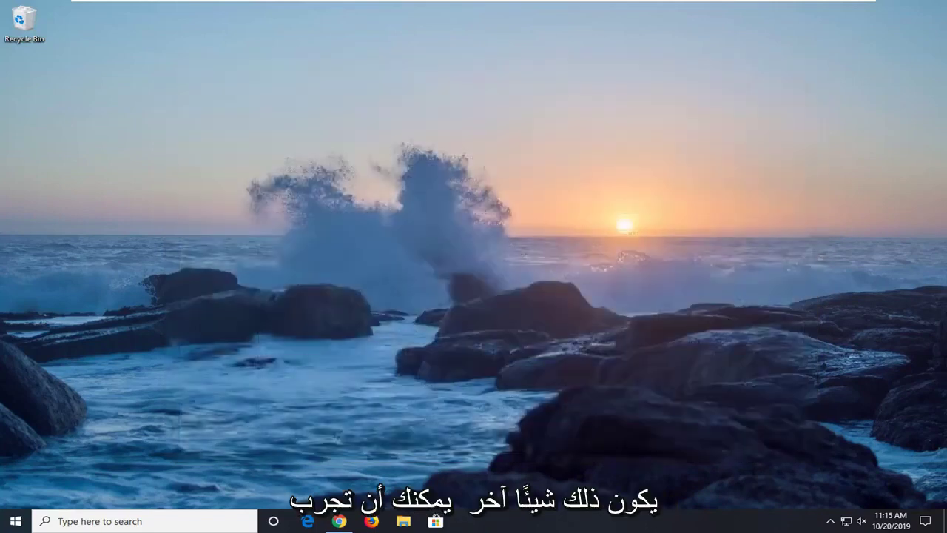
Open Control Panel from a Start menu search
{"action": "left_click", "coordinate": [15, 521]}
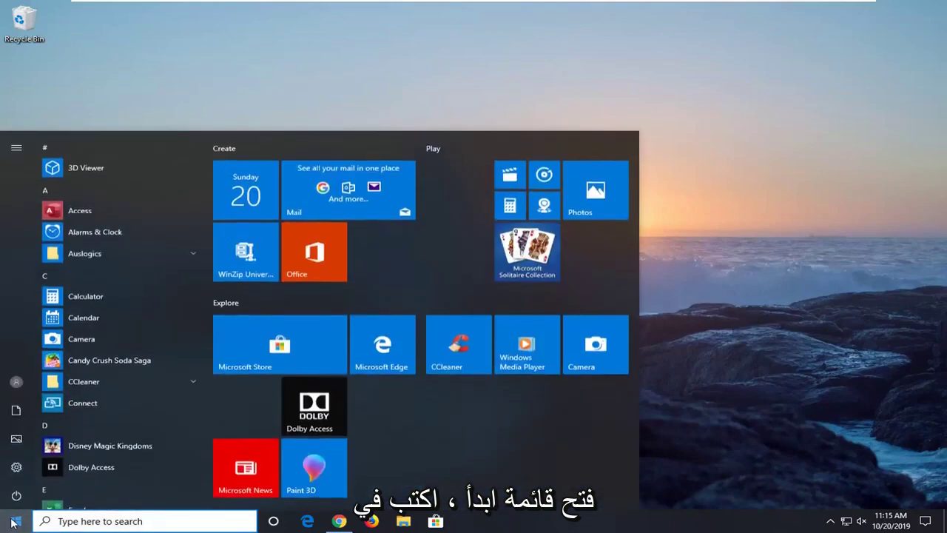
{"action": "type", "text": "dontrol panel"}
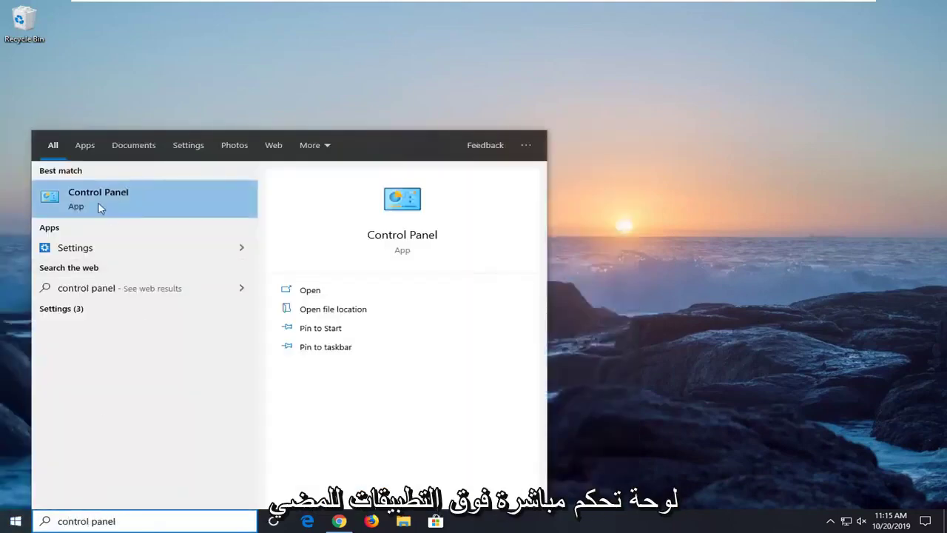
{"action": "left_click", "coordinate": [95, 205]}
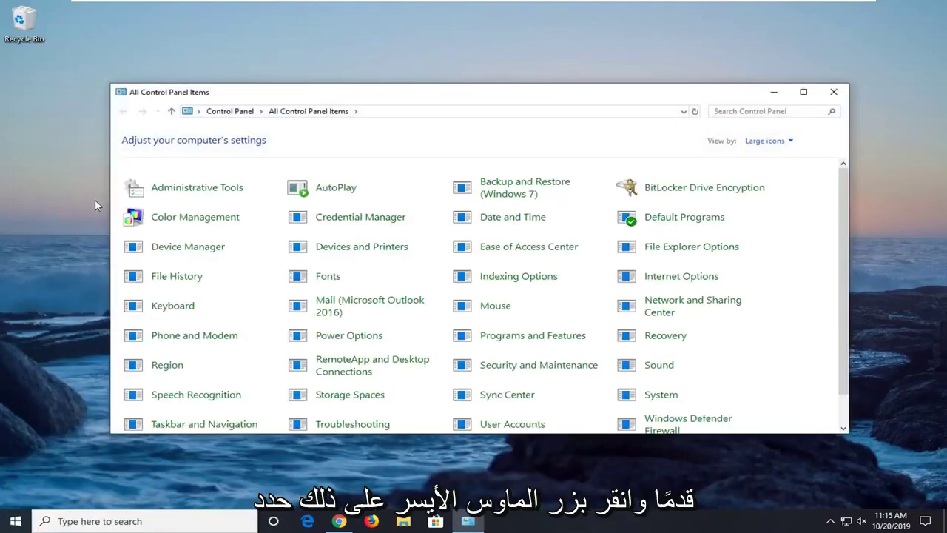
Switch View by to Category and go to Network and Internet > Network and Sharing Center
{"action": "left_click", "coordinate": [769, 142]}
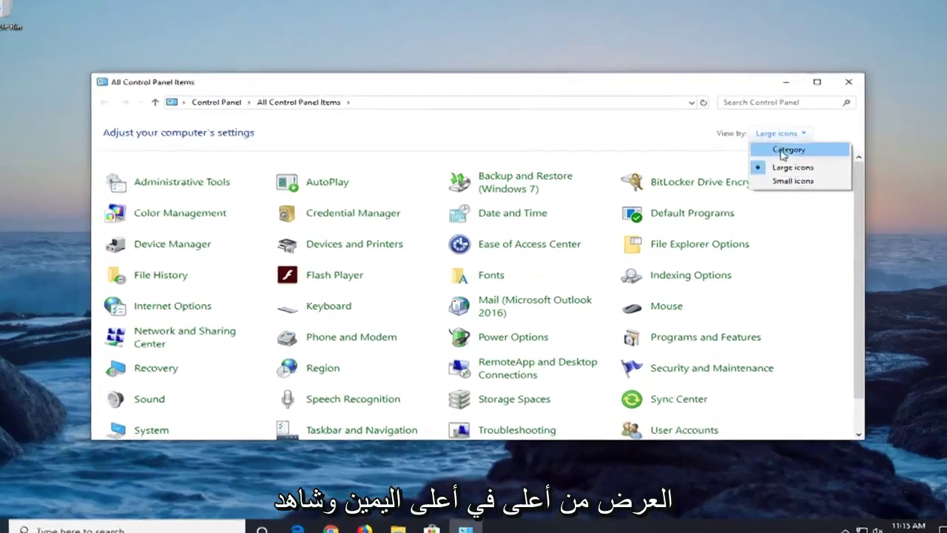
{"action": "left_click", "coordinate": [784, 151]}
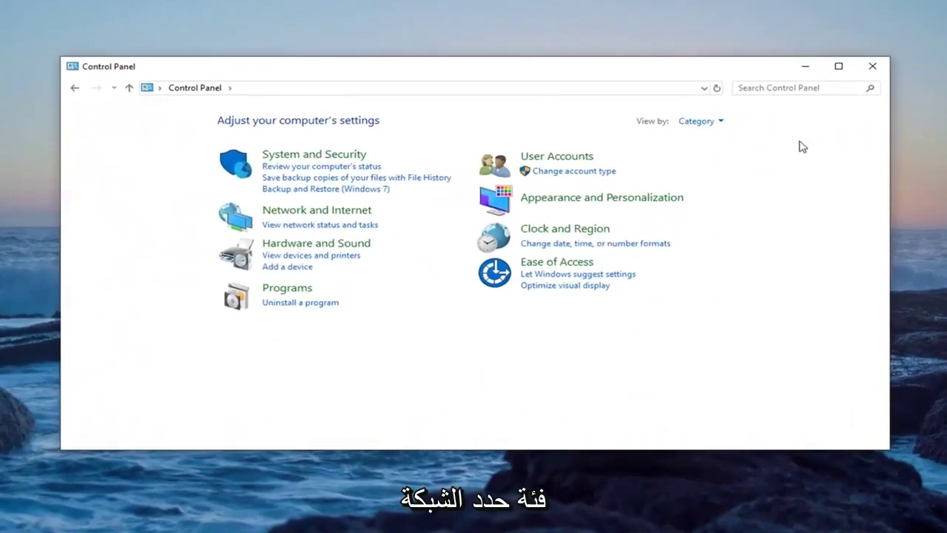
{"action": "left_click", "coordinate": [326, 213]}
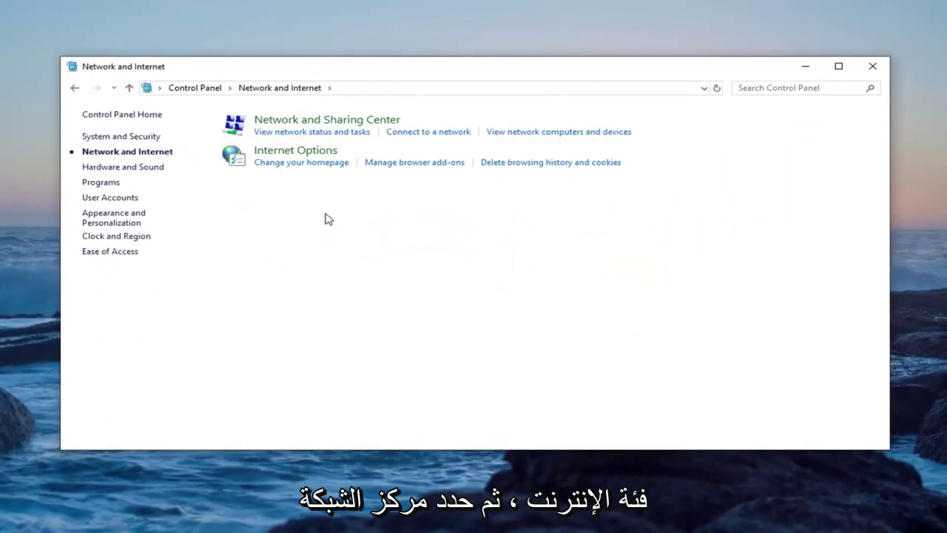
{"action": "left_click", "coordinate": [307, 119]}
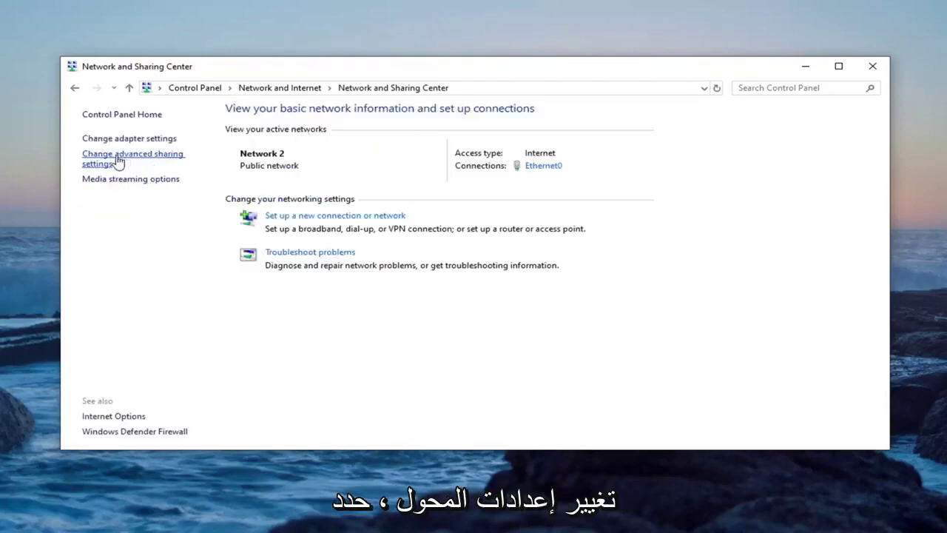
Open the Ethernet0 connection's Properties from the network adapter list
{"action": "left_click", "coordinate": [116, 140]}
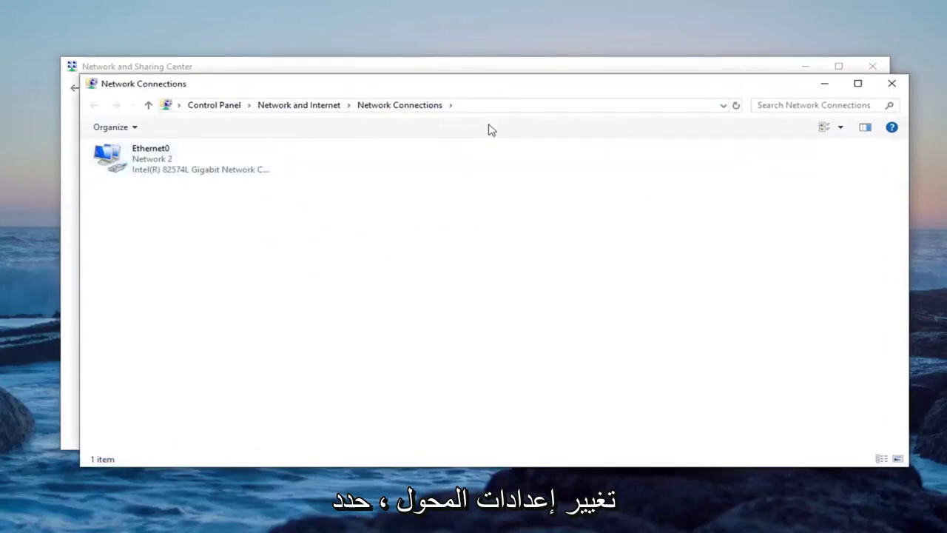
{"action": "left_click", "coordinate": [140, 166]}
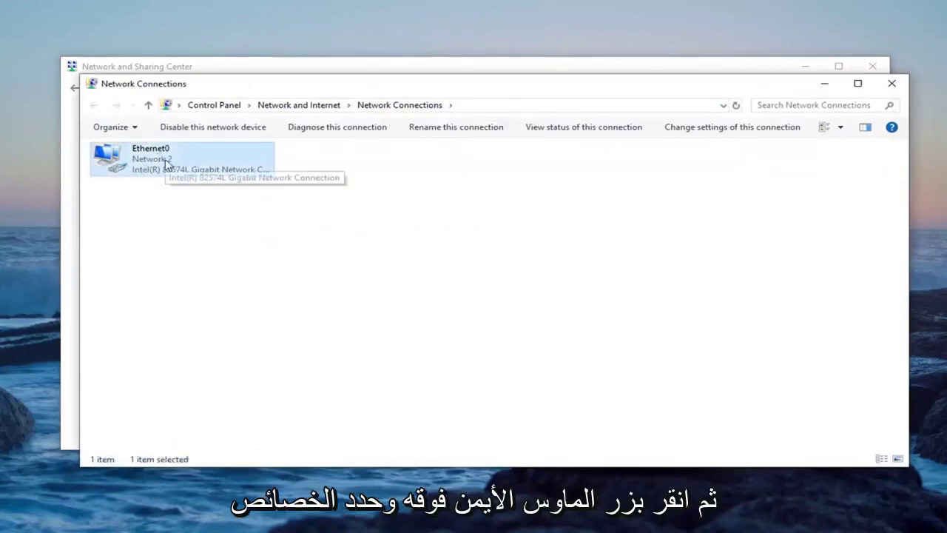
{"action": "right_click", "coordinate": [165, 159]}
{"action": "left_click", "coordinate": [202, 287]}
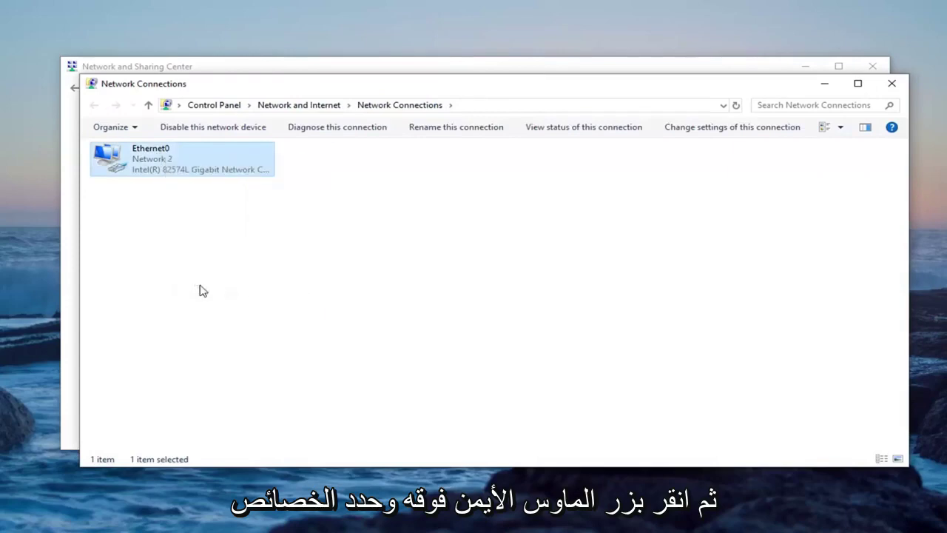
{"action": "left_click_drag", "start_coordinate": [263, 138], "coordinate": [520, 96]}
Uncheck Internet Protocol Version 6 (TCP/IPv6) for Ethernet0 and confirm with OK
{"action": "left_click", "coordinate": [441, 272]}
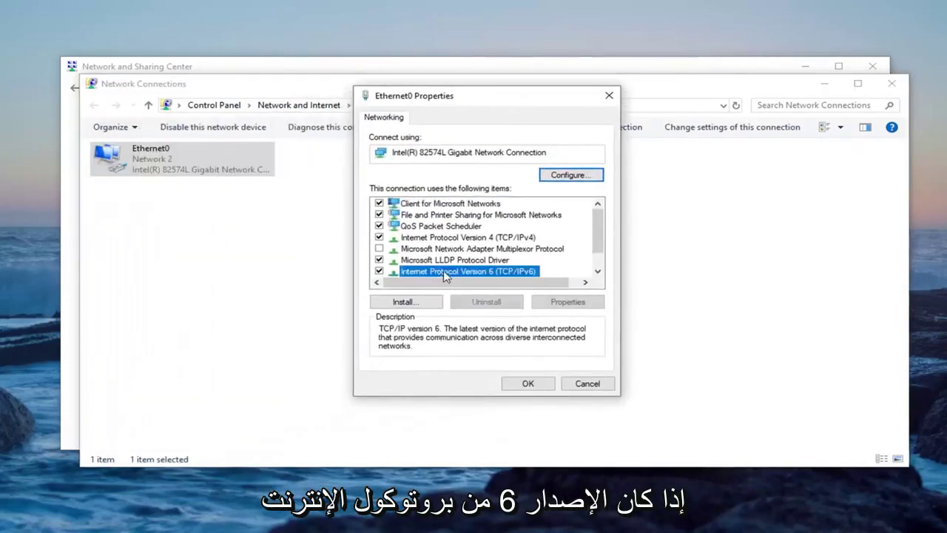
{"action": "scroll", "coordinate": [440, 272], "scroll_direction": "down", "scroll_amount": 1}
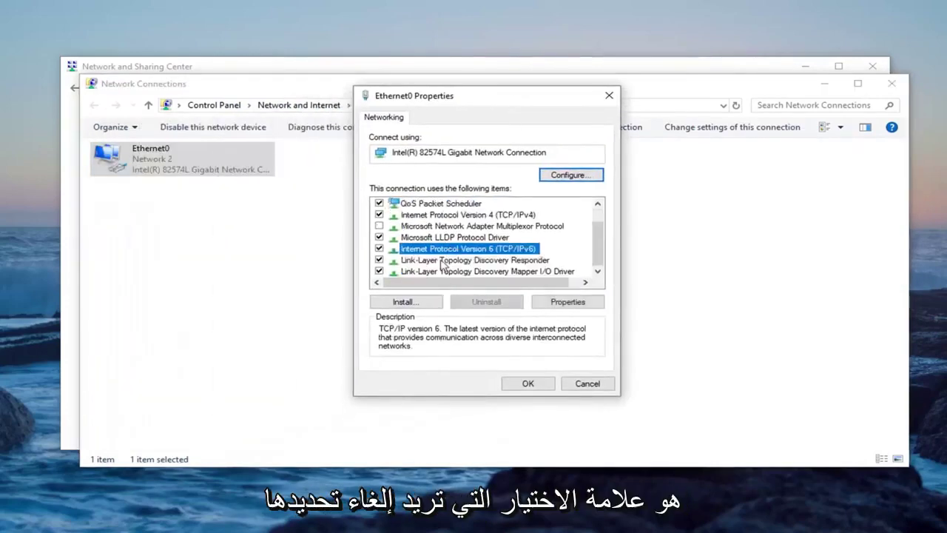
{"action": "left_click", "coordinate": [379, 249]}
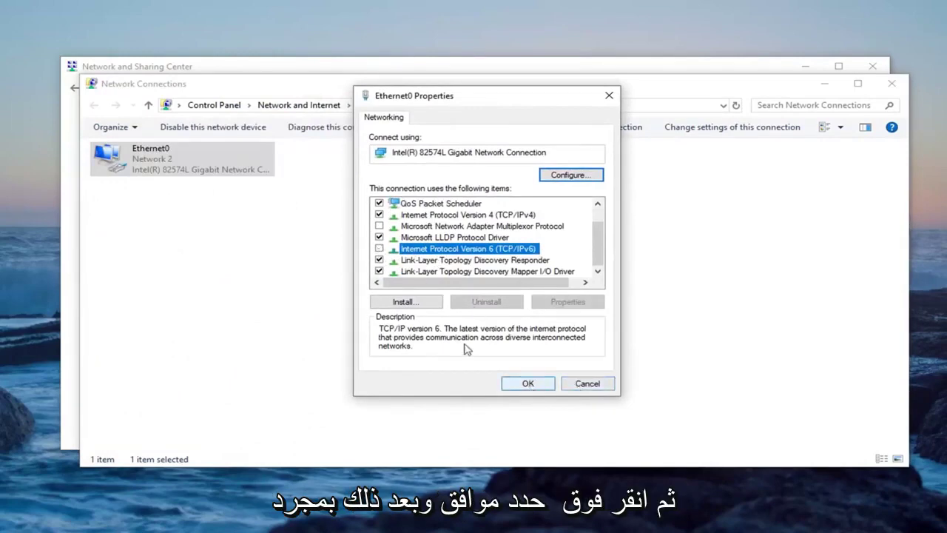
{"action": "left_click", "coordinate": [527, 383]}
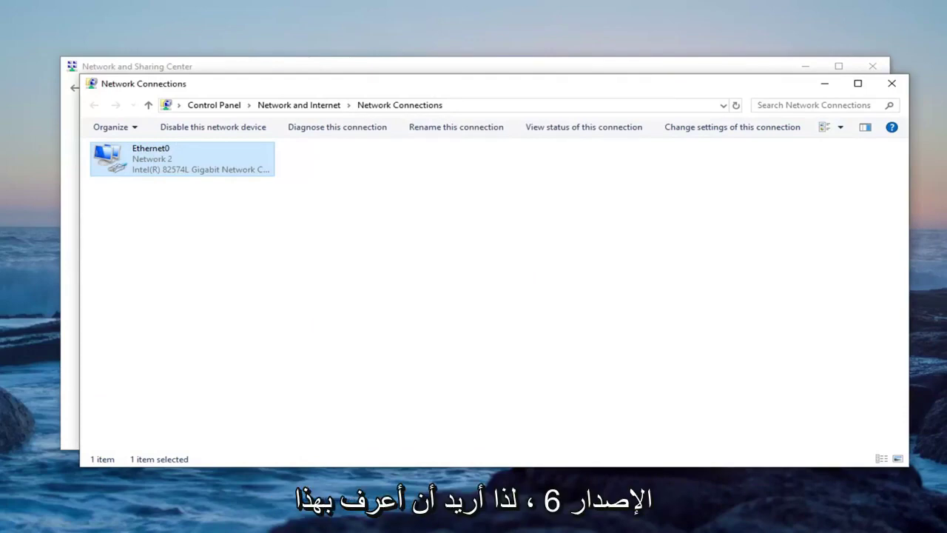
Close Control Panel, open Turn Windows features on or off, and select SMB 1.0/CIFS File Sharing Support
{"action": "left_click", "coordinate": [891, 83]}
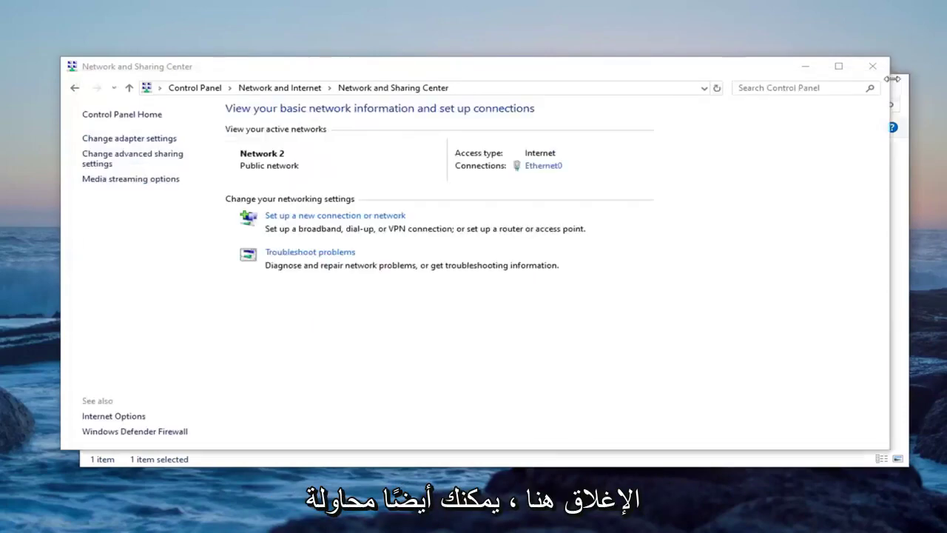
{"action": "left_click", "coordinate": [872, 66]}
{"action": "key", "text": "super"}
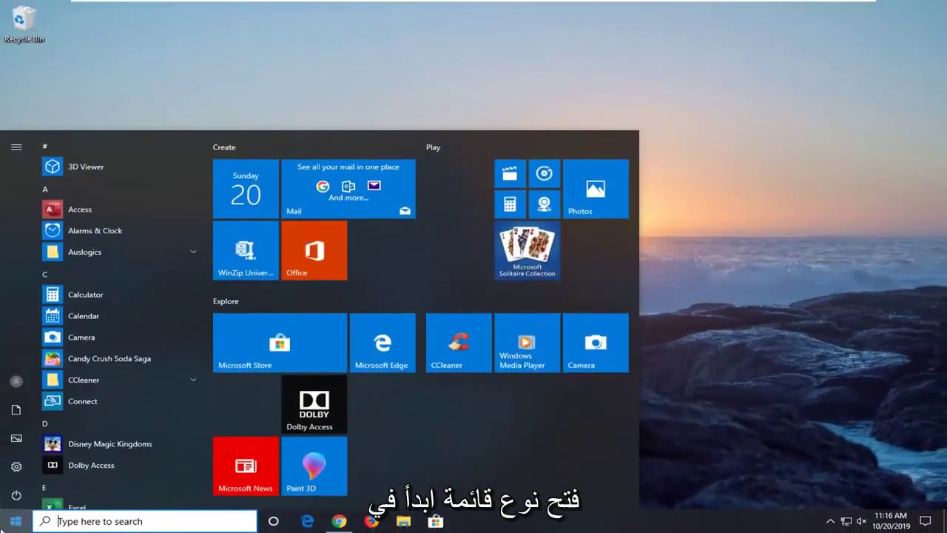
{"action": "type", "text": "windows feature"}
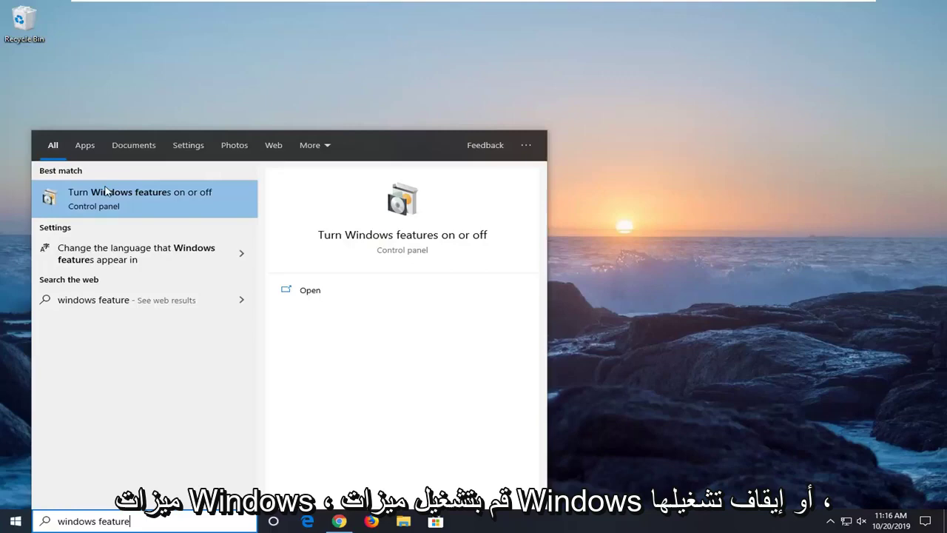
{"action": "left_click", "coordinate": [111, 196]}
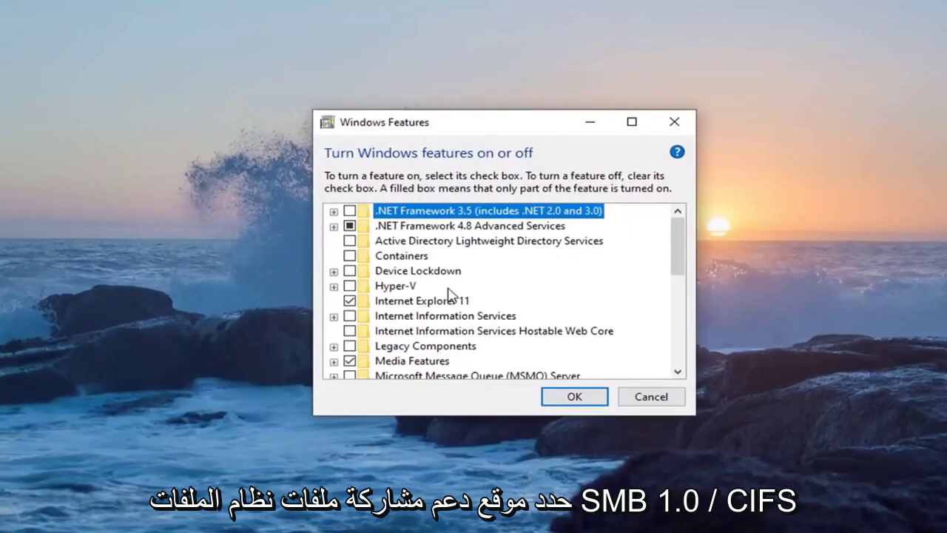
{"action": "scroll", "coordinate": [450, 293], "scroll_direction": "down", "scroll_amount": 3}
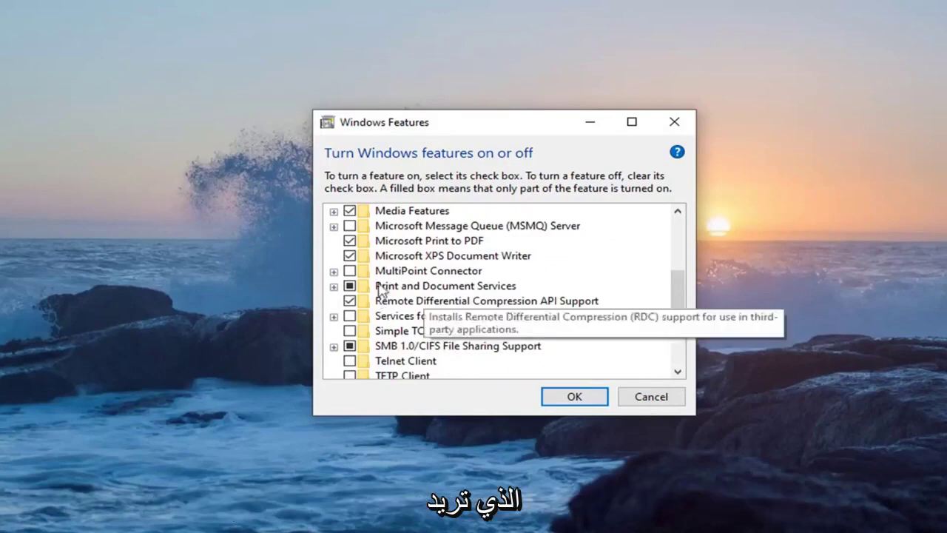
{"action": "left_click", "coordinate": [353, 350]}
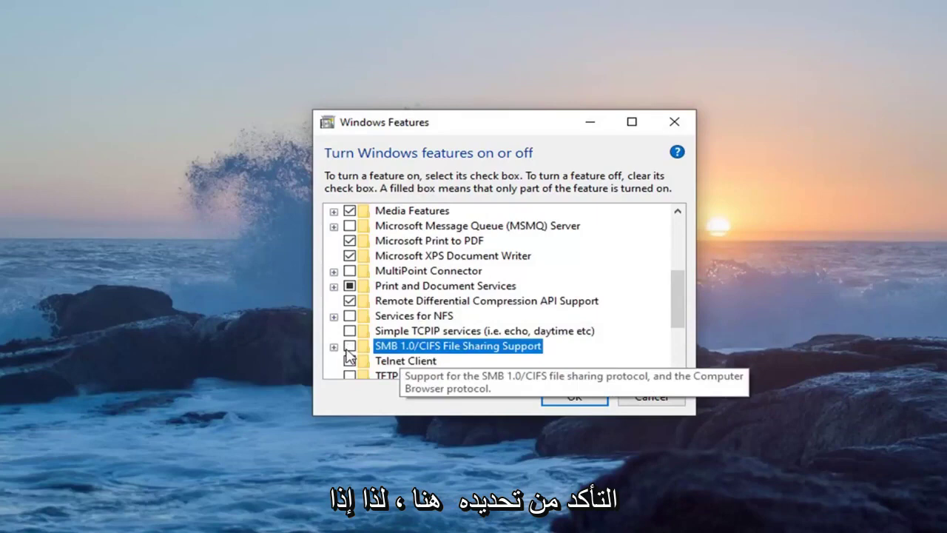